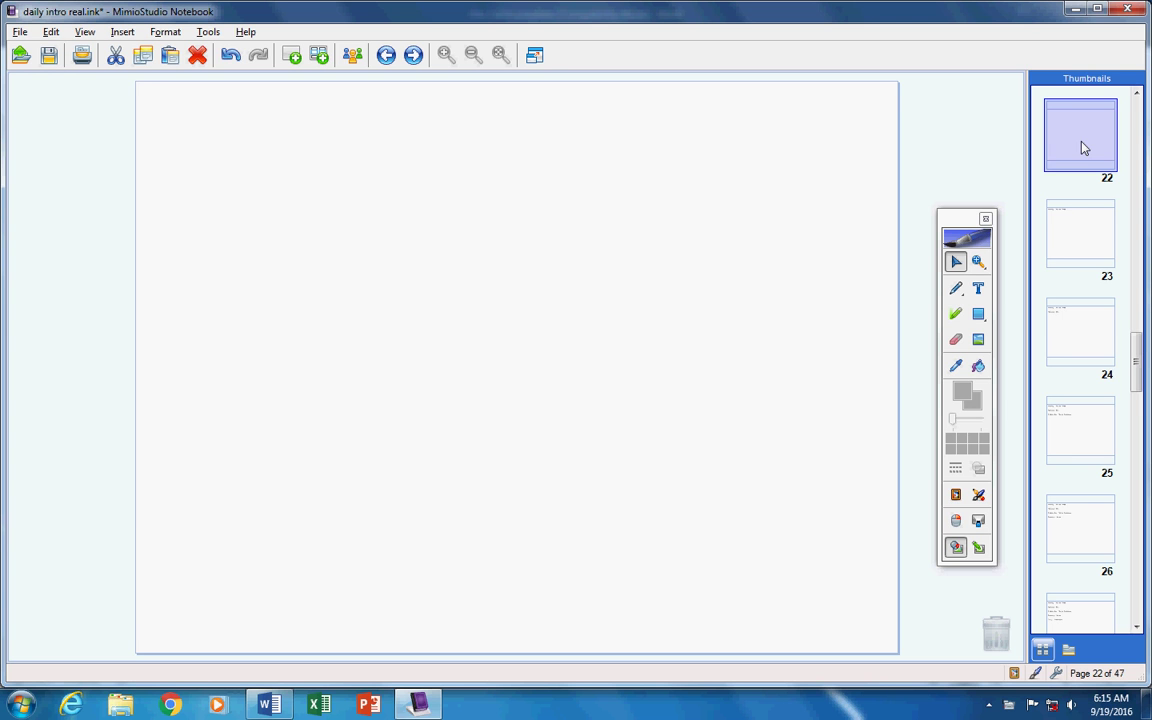
Reveal the Monday Review Sheet, Tuesday Test, Wednesday–Friday lines and 'Nothing to turn in'
{"action": "key", "text": "Page_Down"}
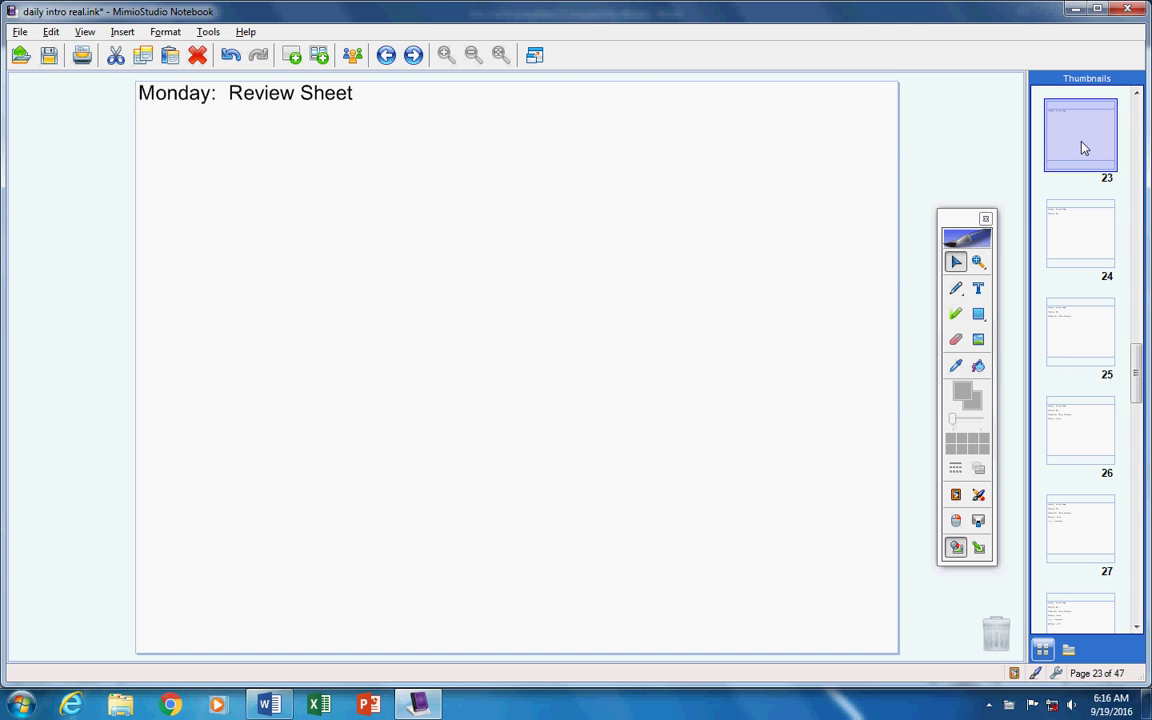
{"action": "key", "text": "Page_Down"}
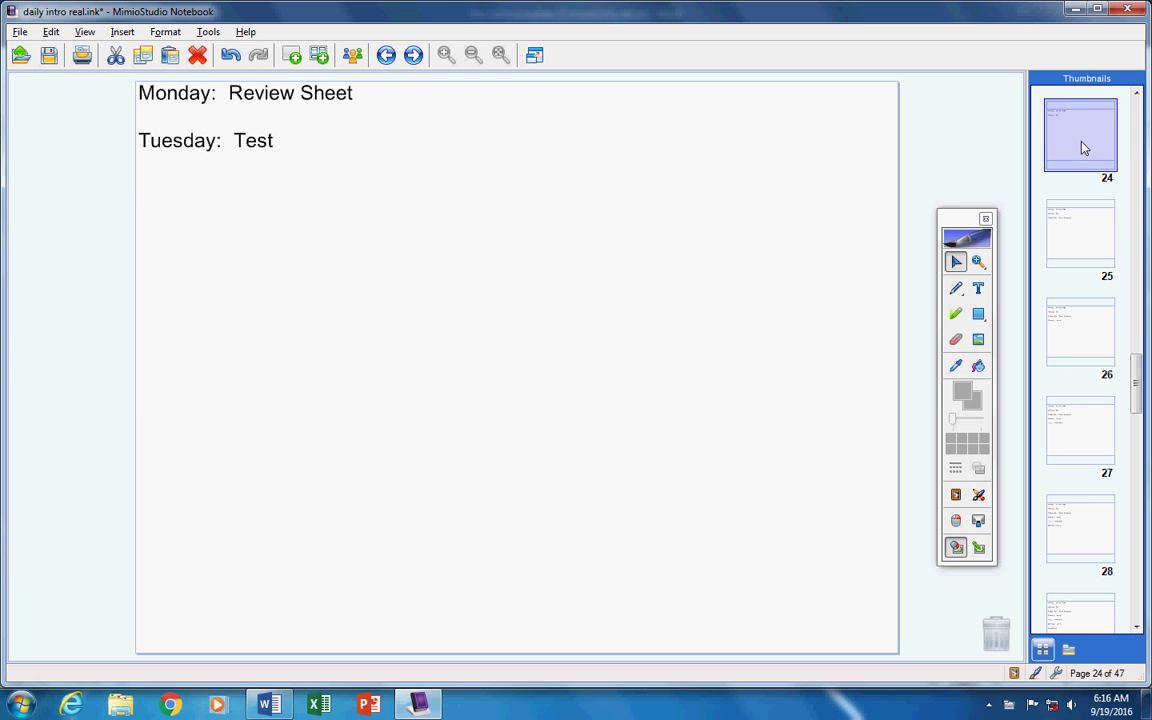
{"action": "key", "text": "Page_Down"}
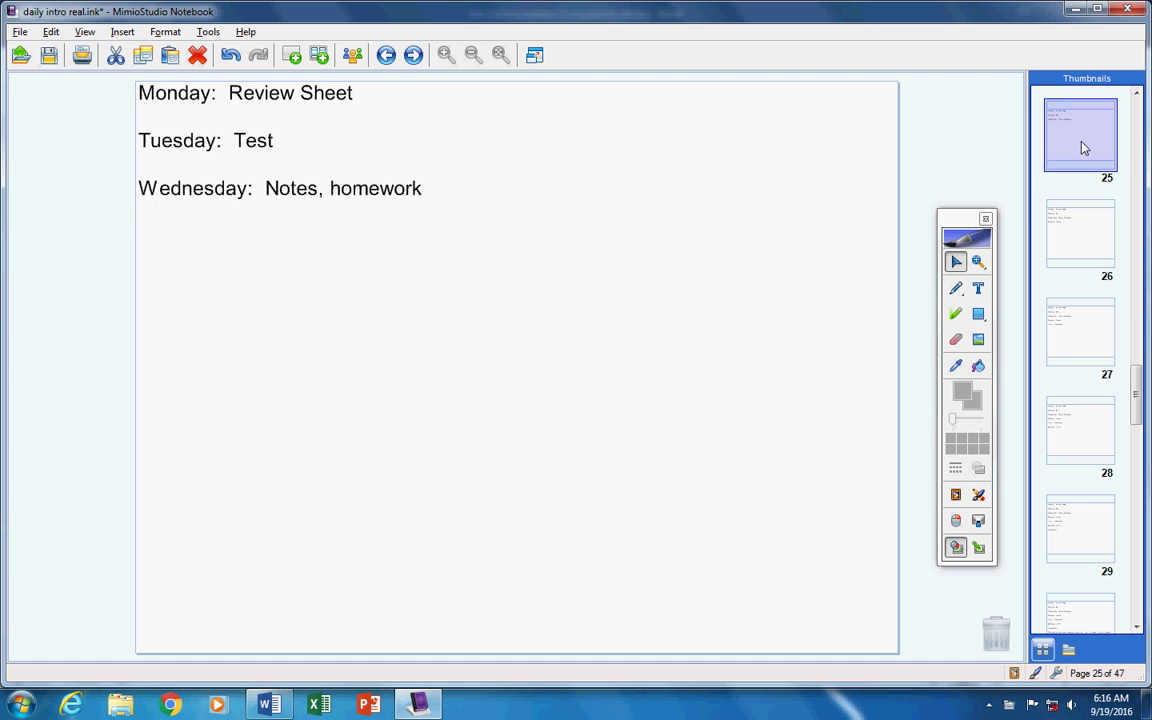
{"action": "key", "text": "Page_Down"}
{"action": "key", "text": "Page_Down"}
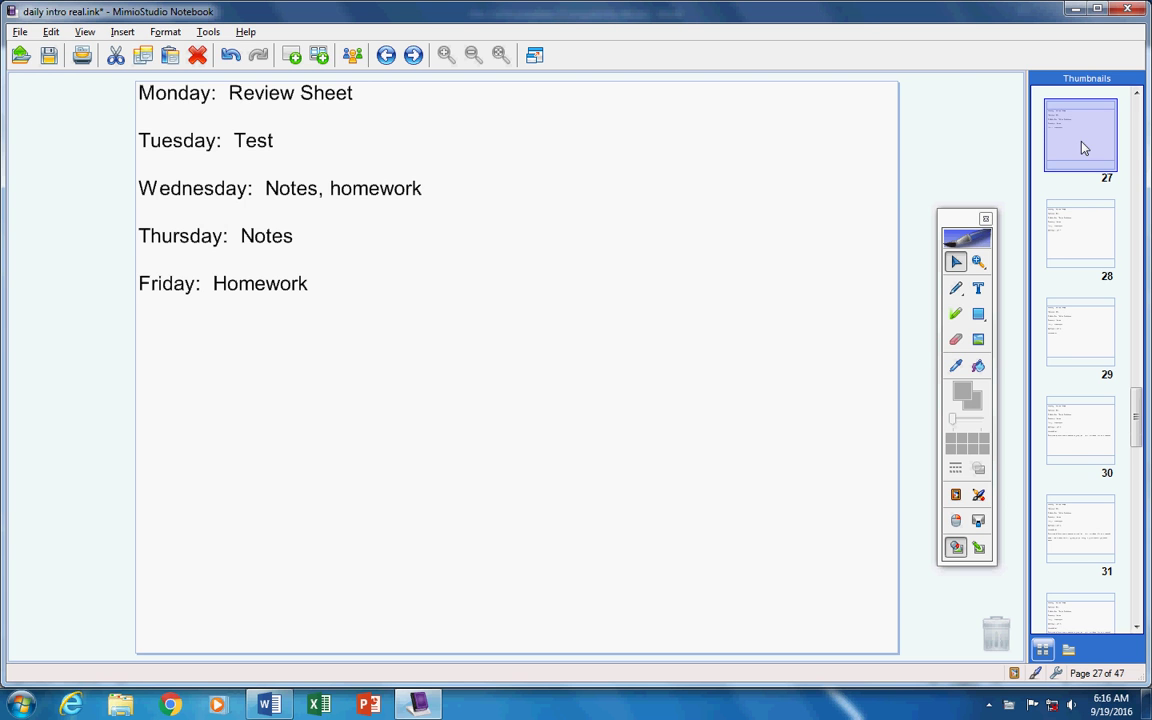
{"action": "key", "text": "Page_Down"}
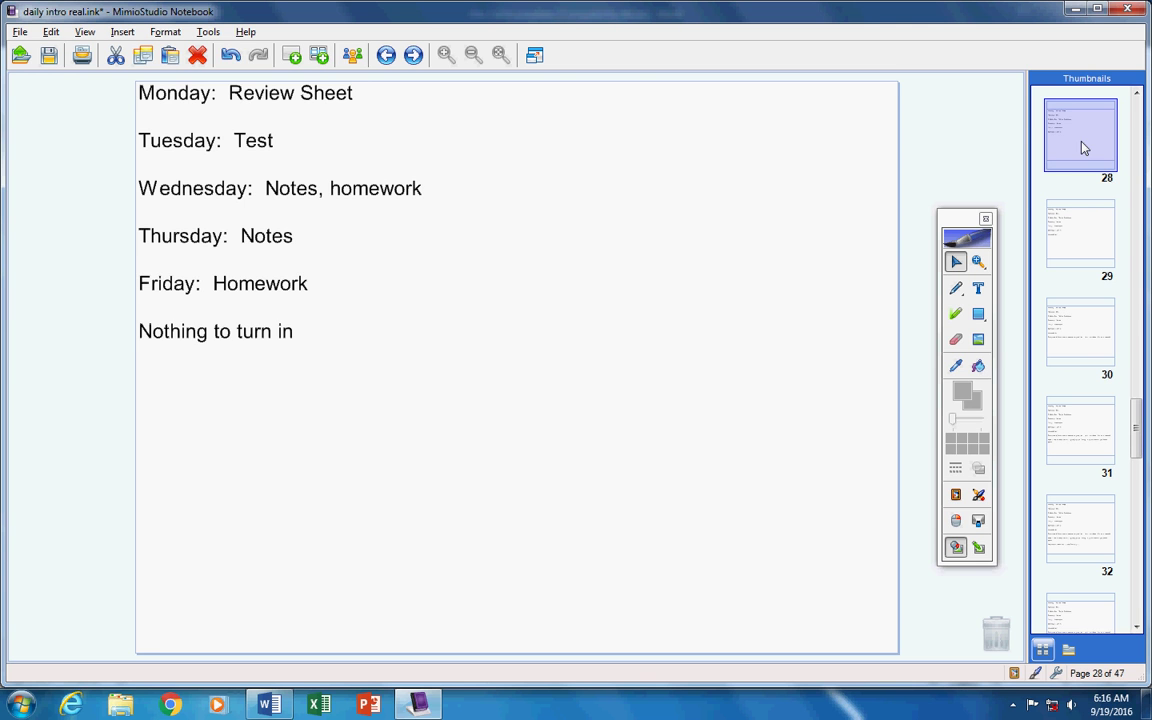
{"action": "key", "text": "Page_Down"}
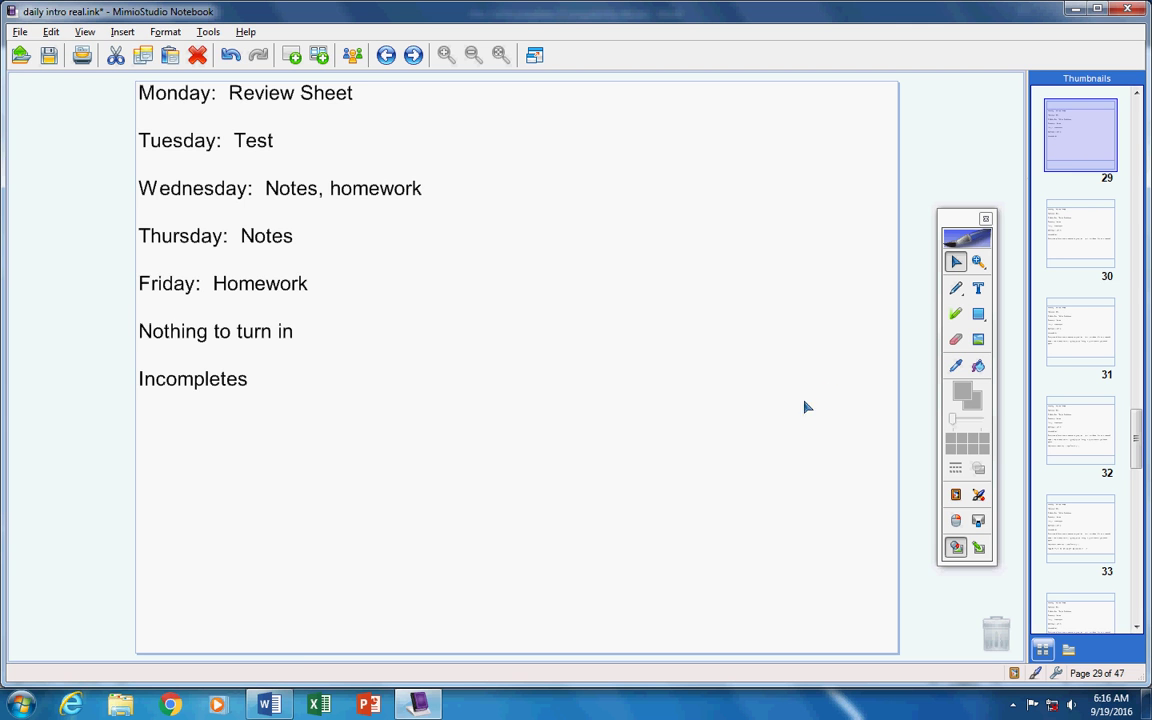
Open 'Geometry Track 1 Incompletes' from Word's recent documents, then switch back to the notebook
{"action": "right_click", "coordinate": [268, 705]}
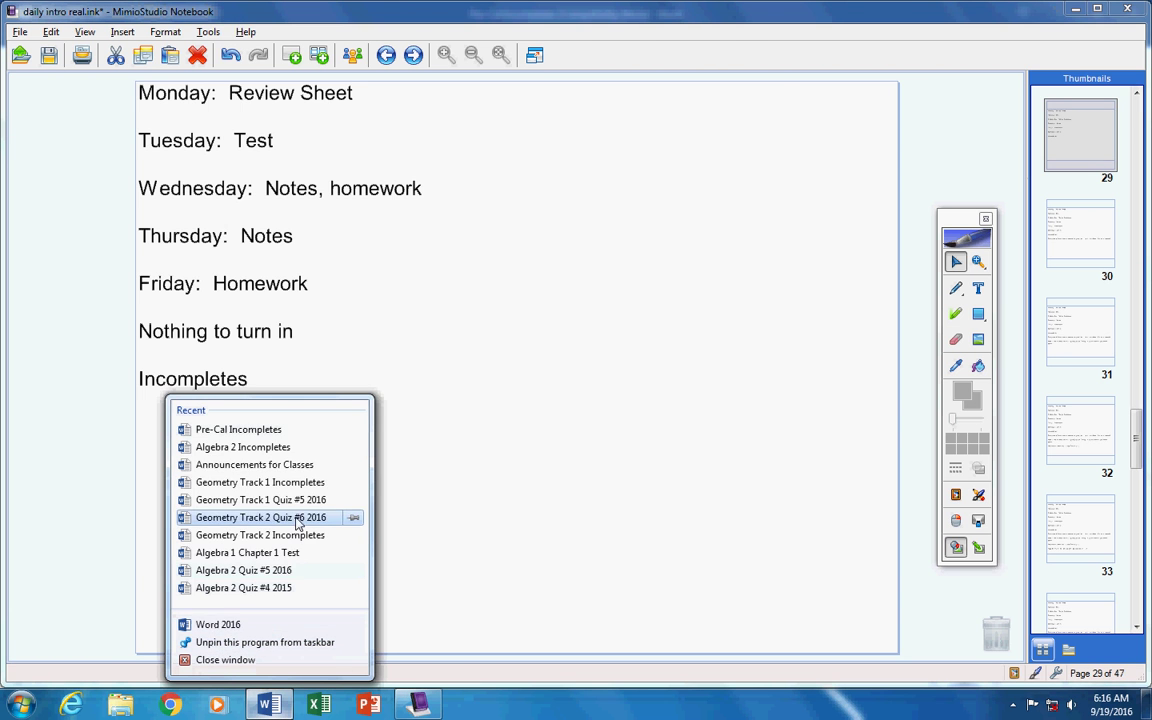
{"action": "left_click", "coordinate": [238, 429]}
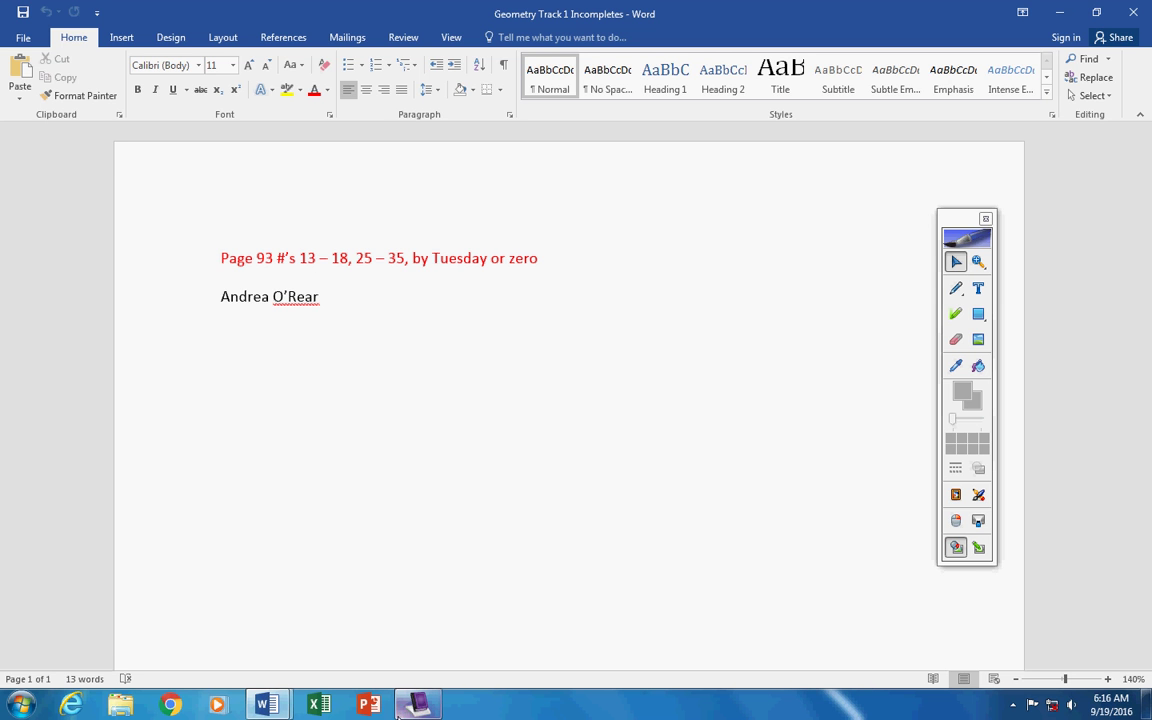
{"action": "key", "text": "alt+Tab"}
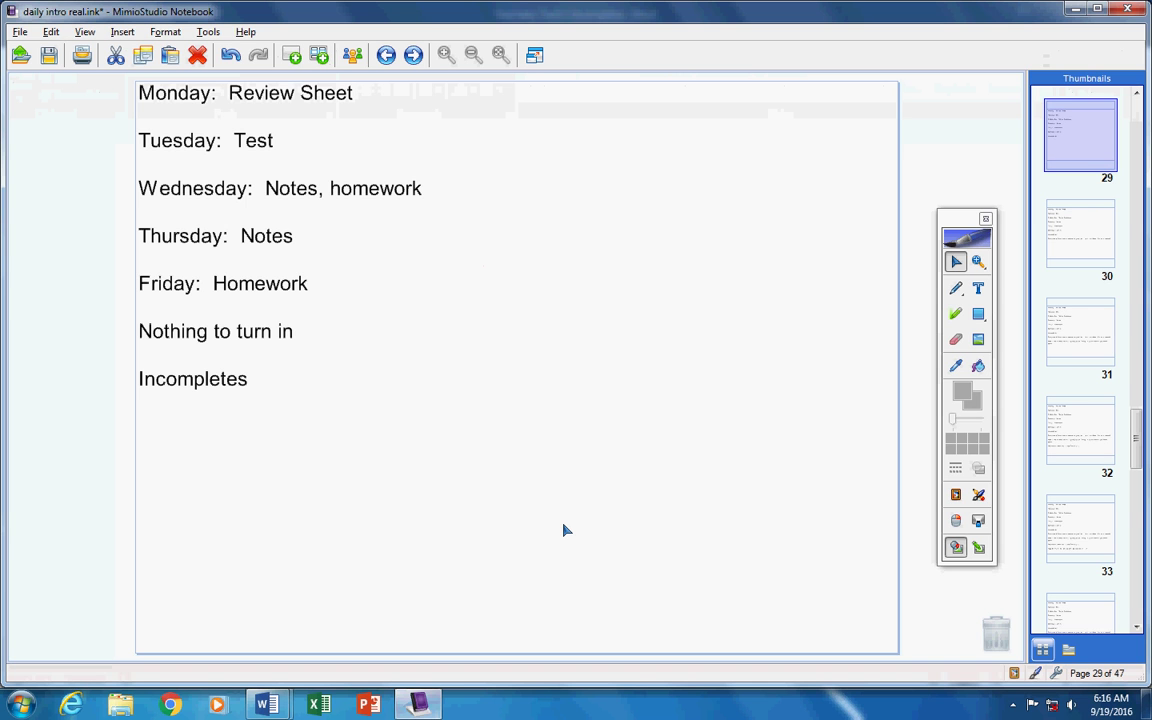
Reveal the test-review, Friday info and review-sheet-due-Tuesday lines, then the 'Chapter 2 Review Sheet (54:32)' video page
{"action": "key", "text": "Page_Down"}
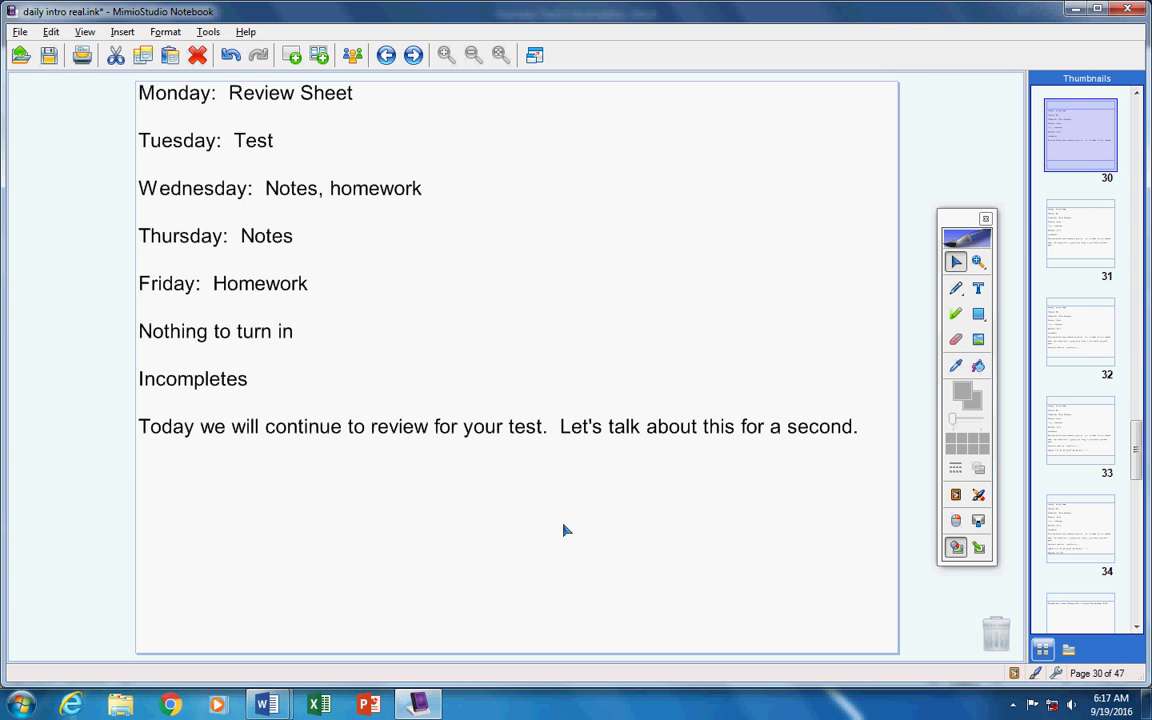
{"action": "key", "text": "Page_Down"}
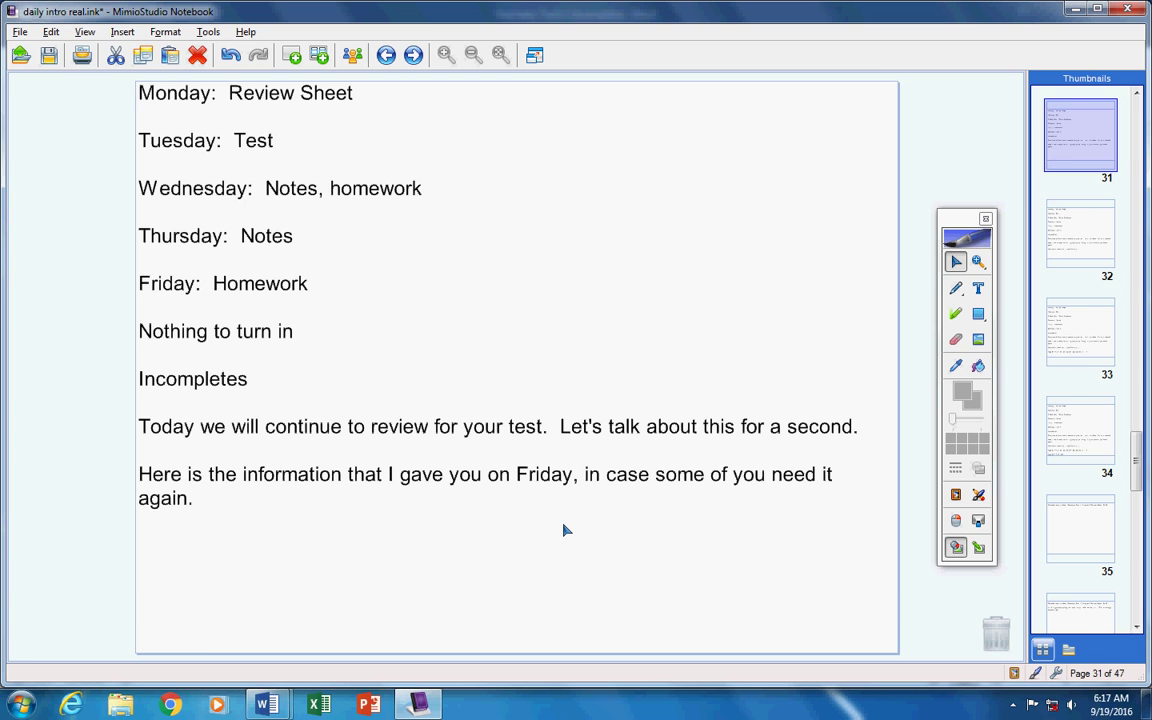
{"action": "key", "text": "Page_Down"}
{"action": "key", "text": "Page_Down"}
{"action": "key", "text": "Page_Down"}
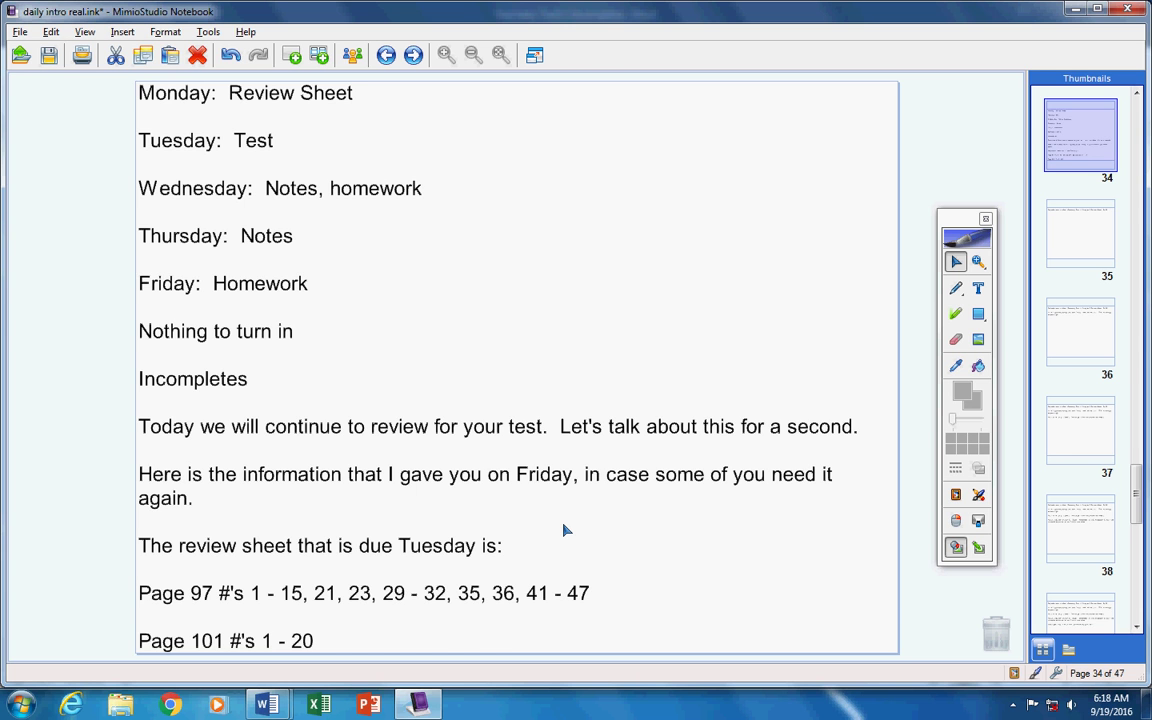
{"action": "key", "text": "Page_Down"}
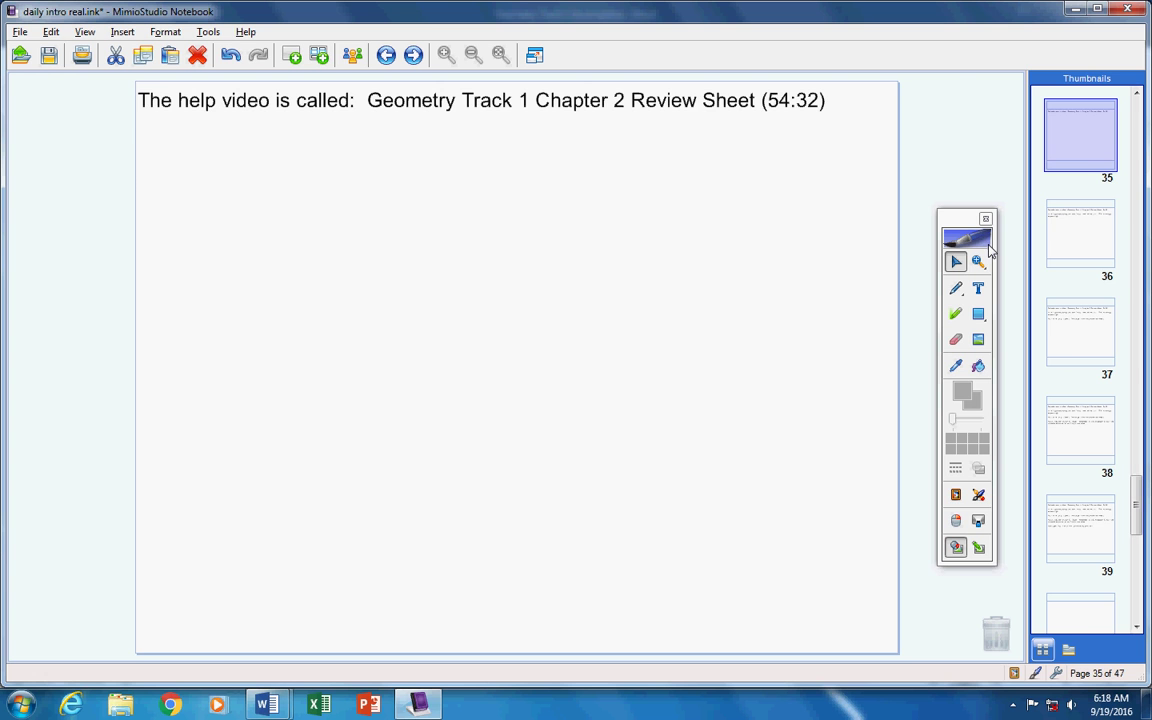
Advance to page 36 to show the line about reviewing Friday's quizzes and stats
{"action": "key", "text": "Page_Down"}
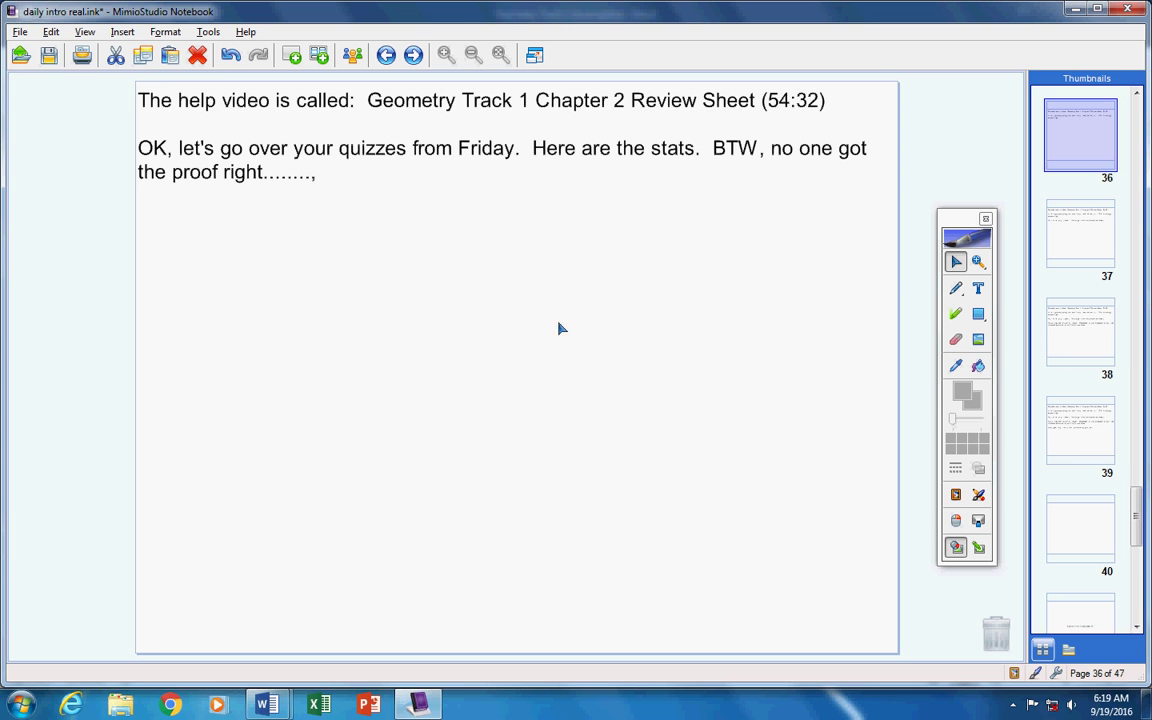
Try loading youtube.com in Chrome, which shows no Internet connection, then return to the notebook
{"action": "left_click", "coordinate": [172, 706]}
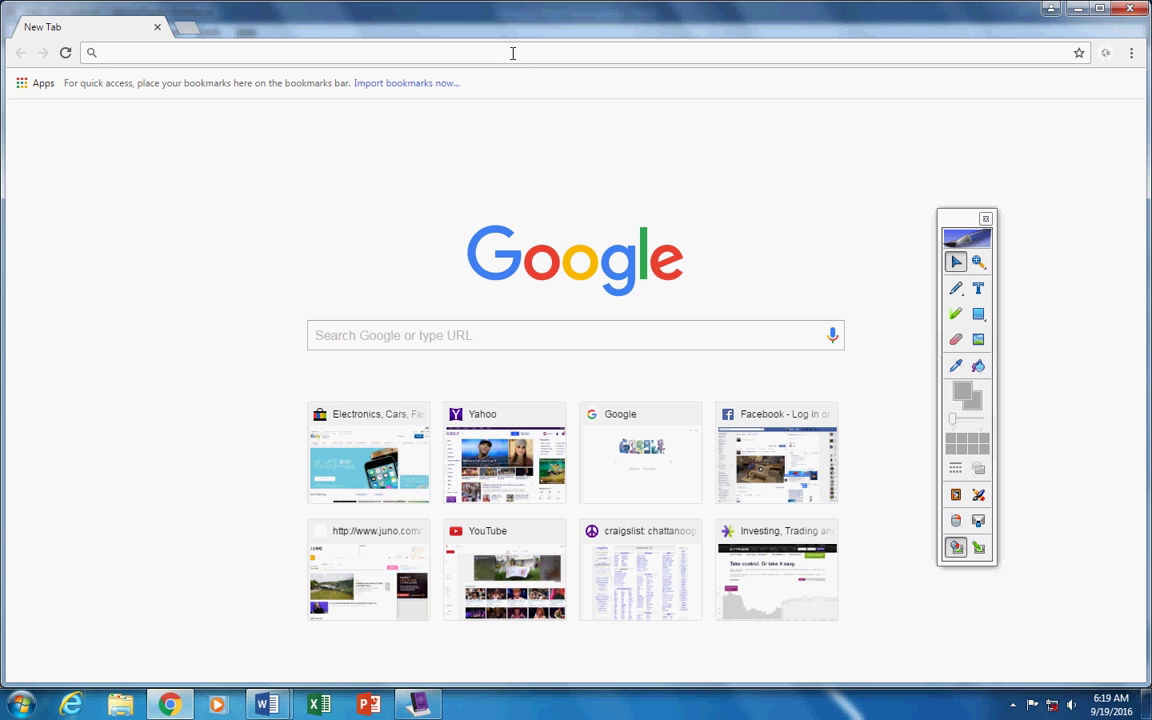
{"action": "type", "text": "youtube.com"}
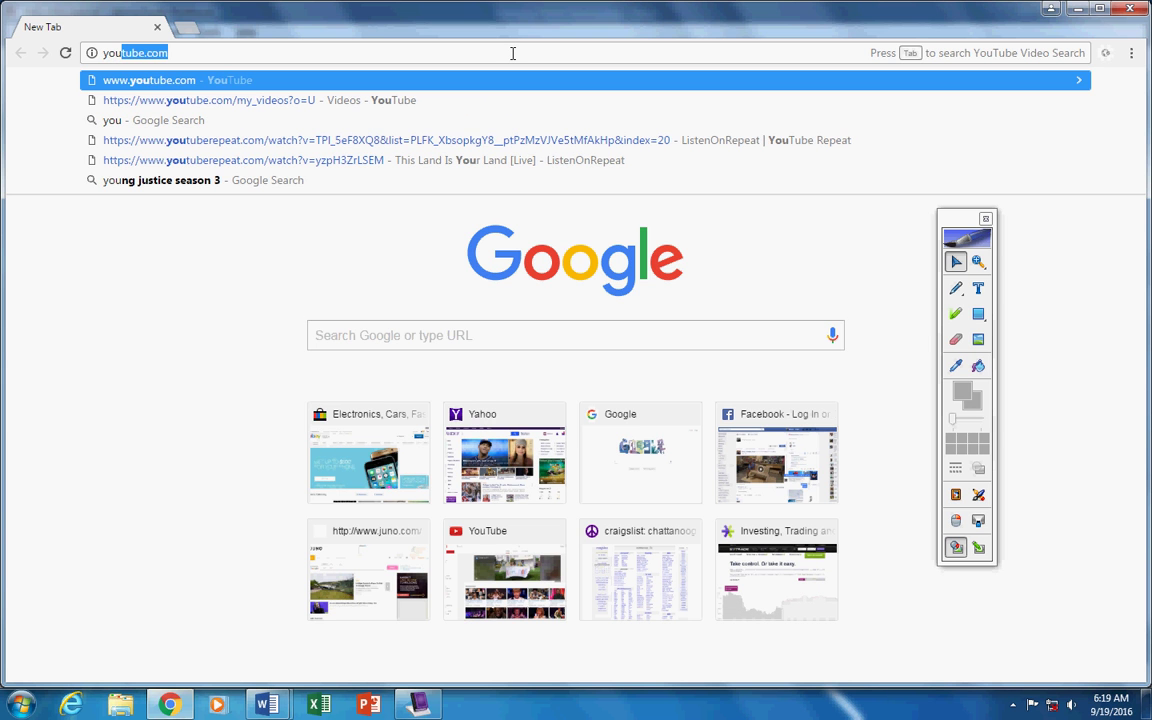
{"action": "key", "text": "Return"}
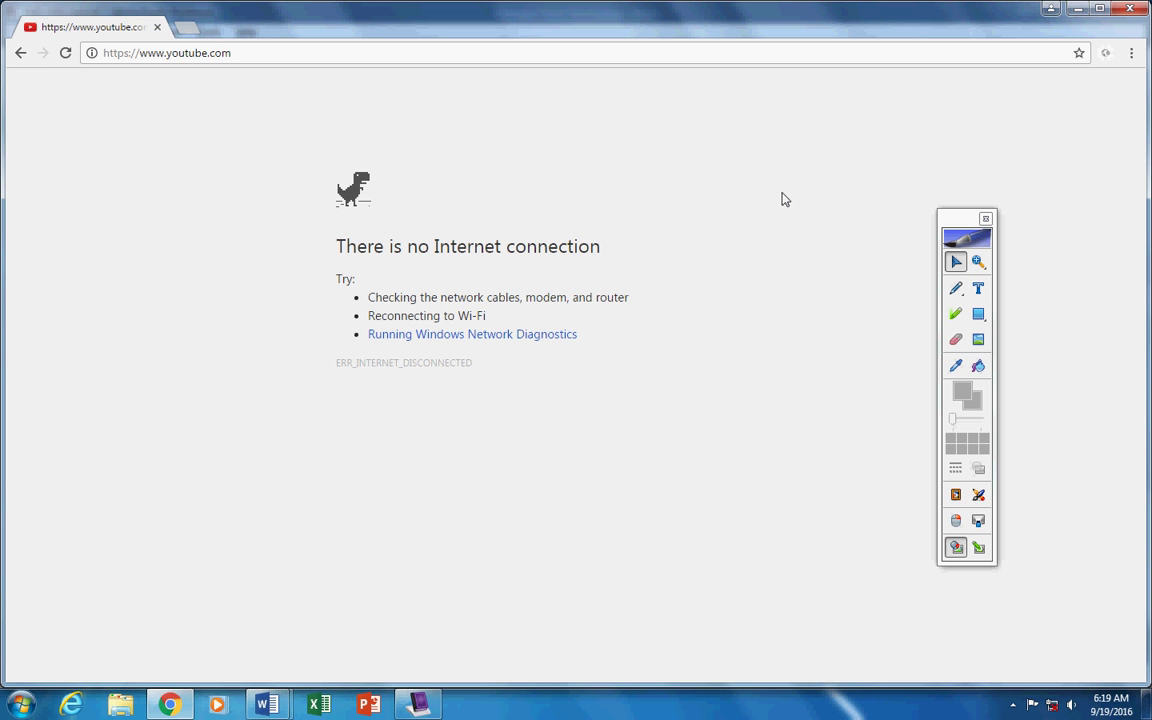
{"action": "left_click", "coordinate": [417, 707]}
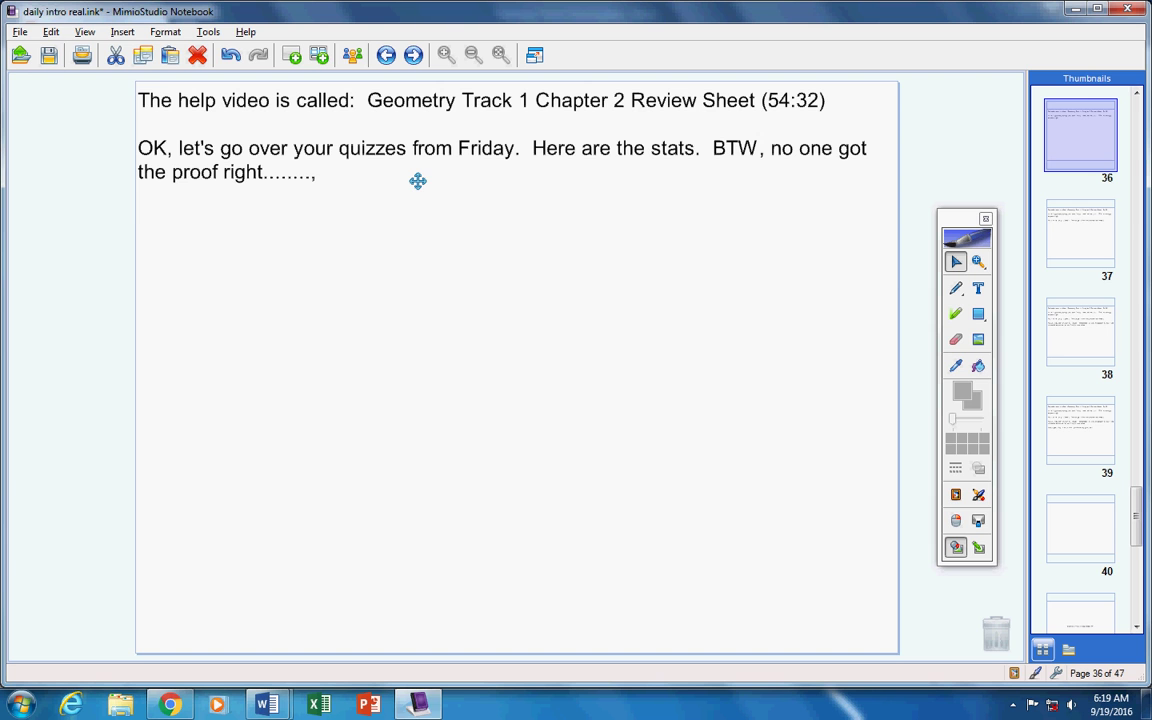
Reveal 'That's all for today', the study-for-tonight's-test reminder and 'Have a great day' through page 39
{"action": "key", "text": "Page_Down"}
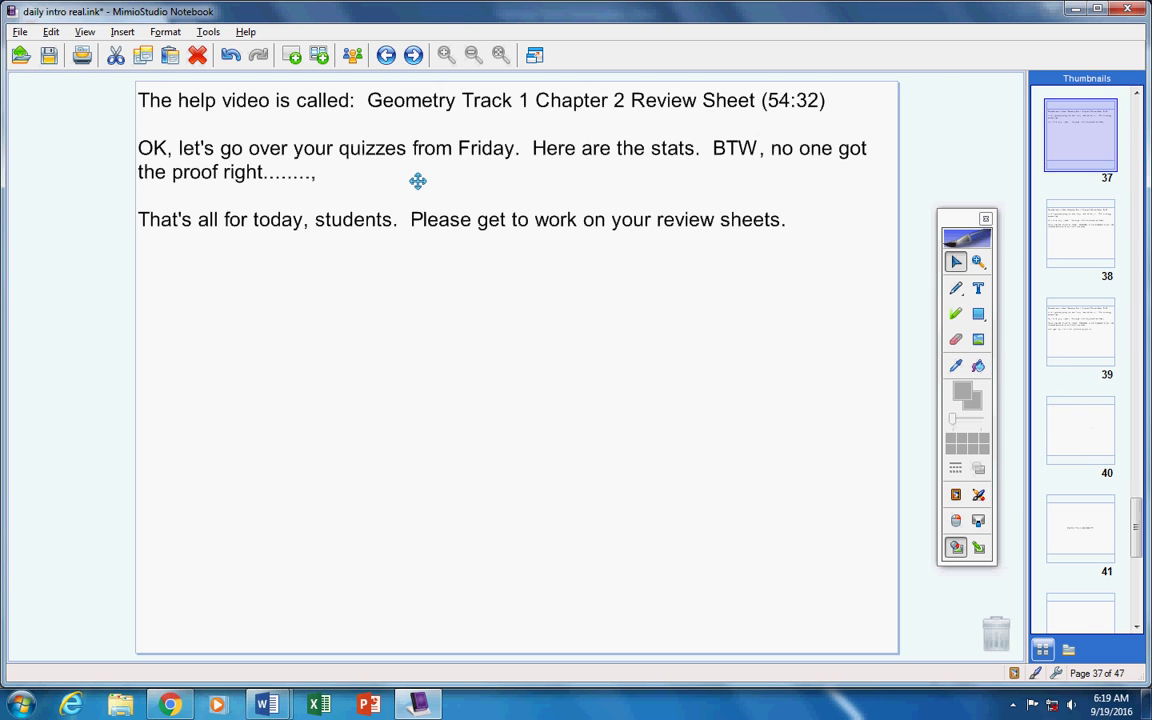
{"action": "key", "text": "Page_Up"}
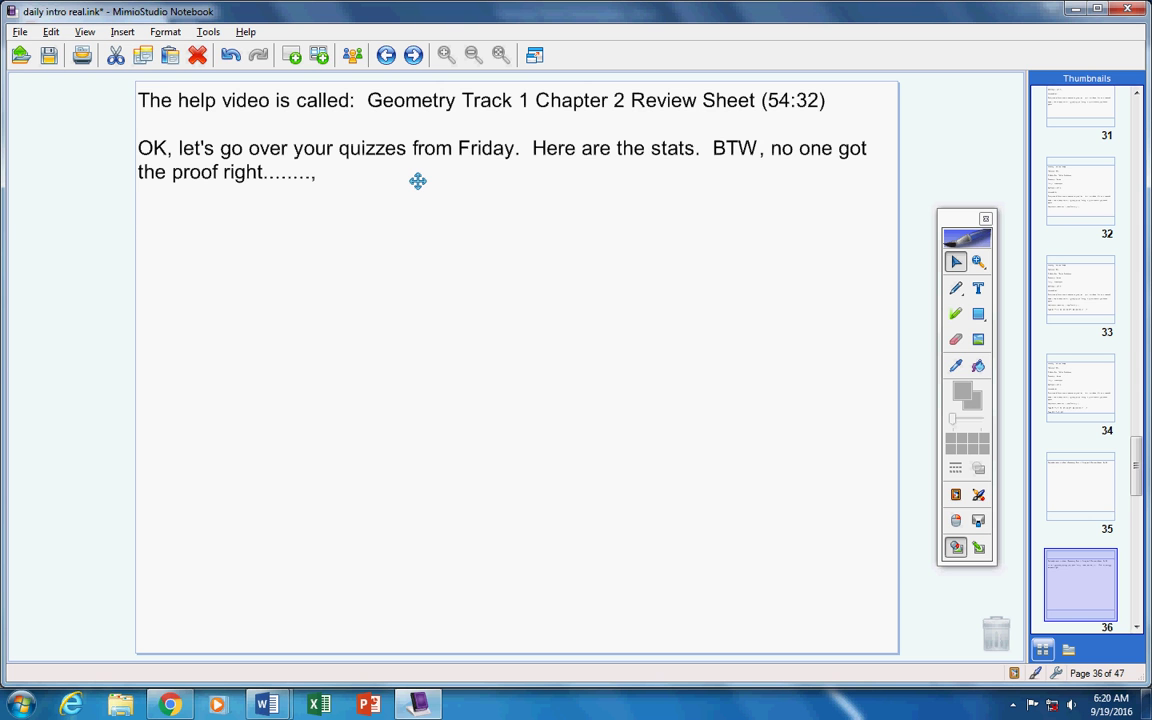
{"action": "key", "text": "Page_Down"}
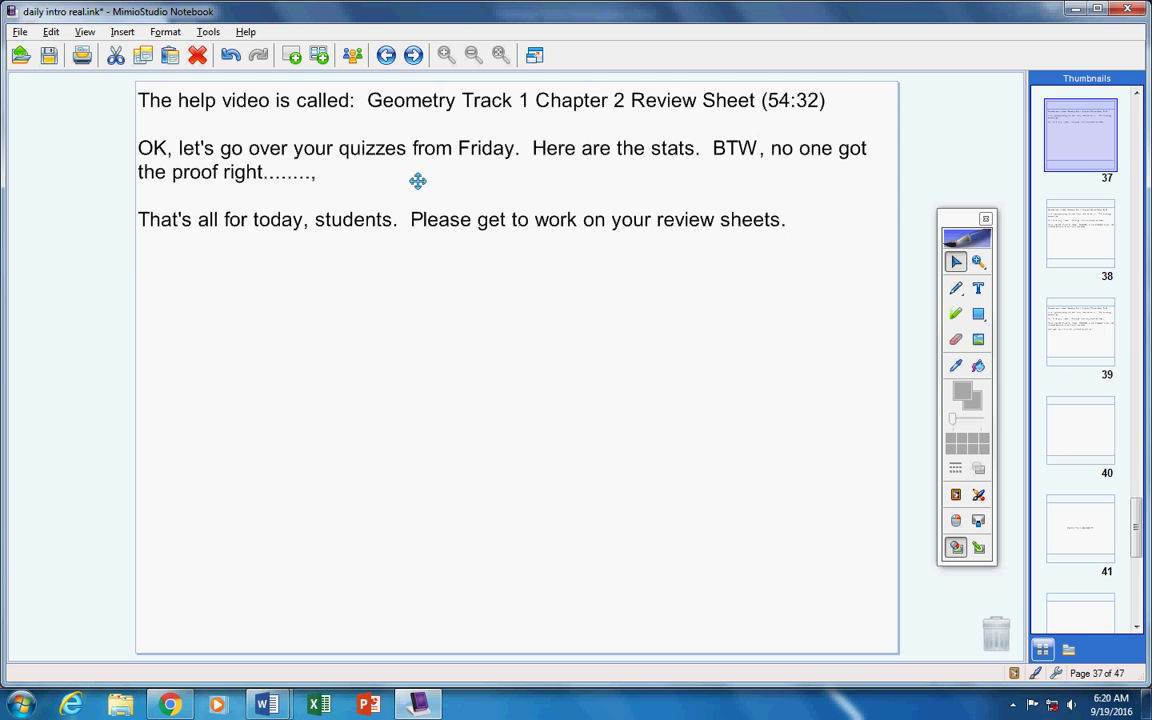
{"action": "key", "text": "Page_Down"}
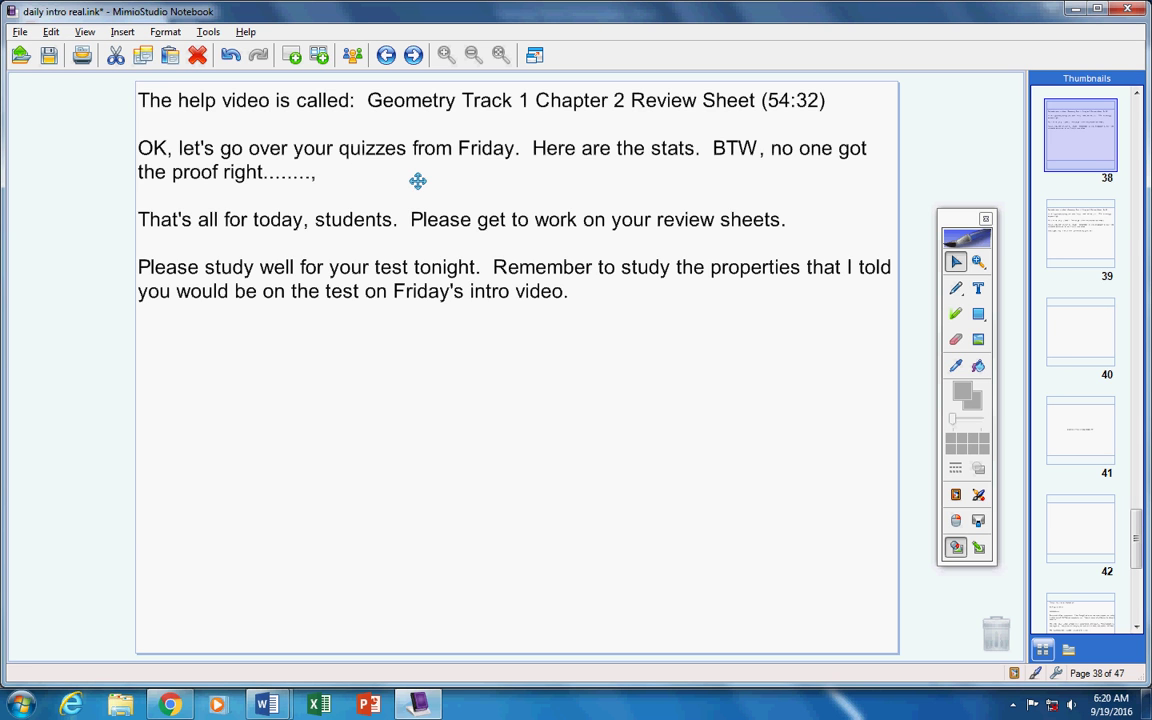
{"action": "key", "text": "Page_Down"}
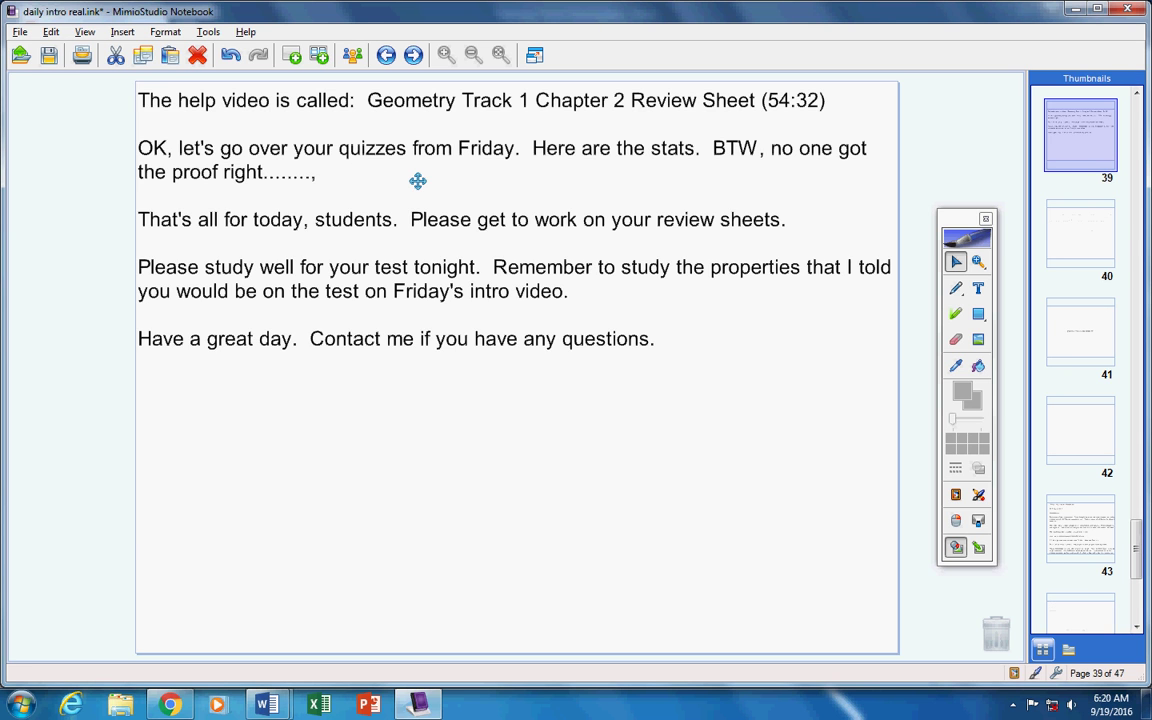